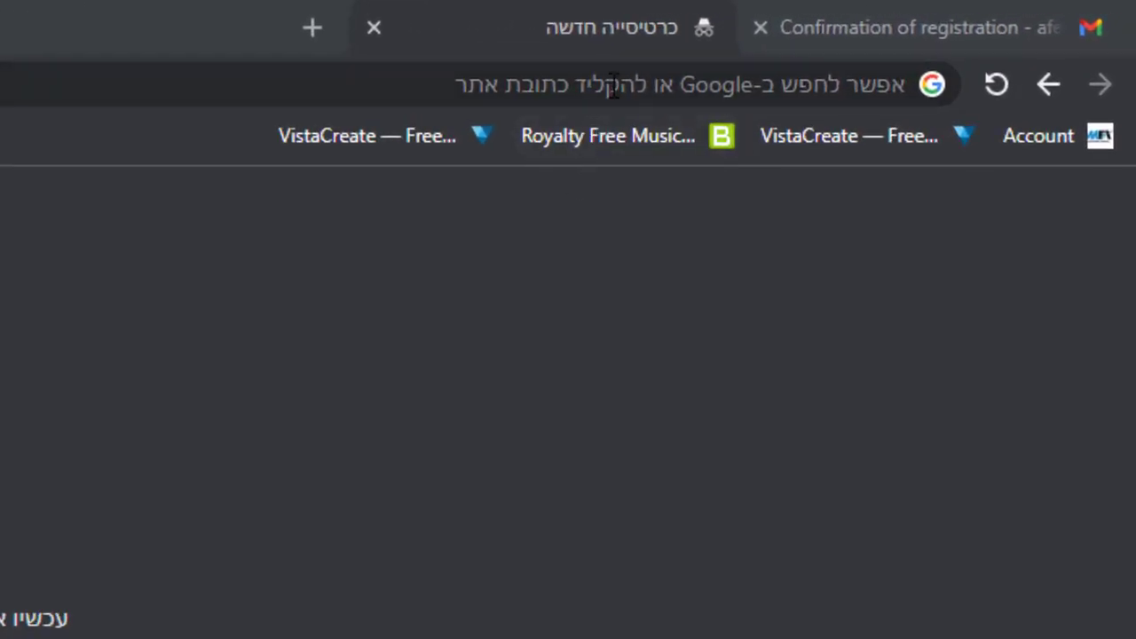
# Step: Search Google for 'S-Wallet' and open the 'S-Wallet - Best financial aggregator' site
pyautogui.click(614, 86)
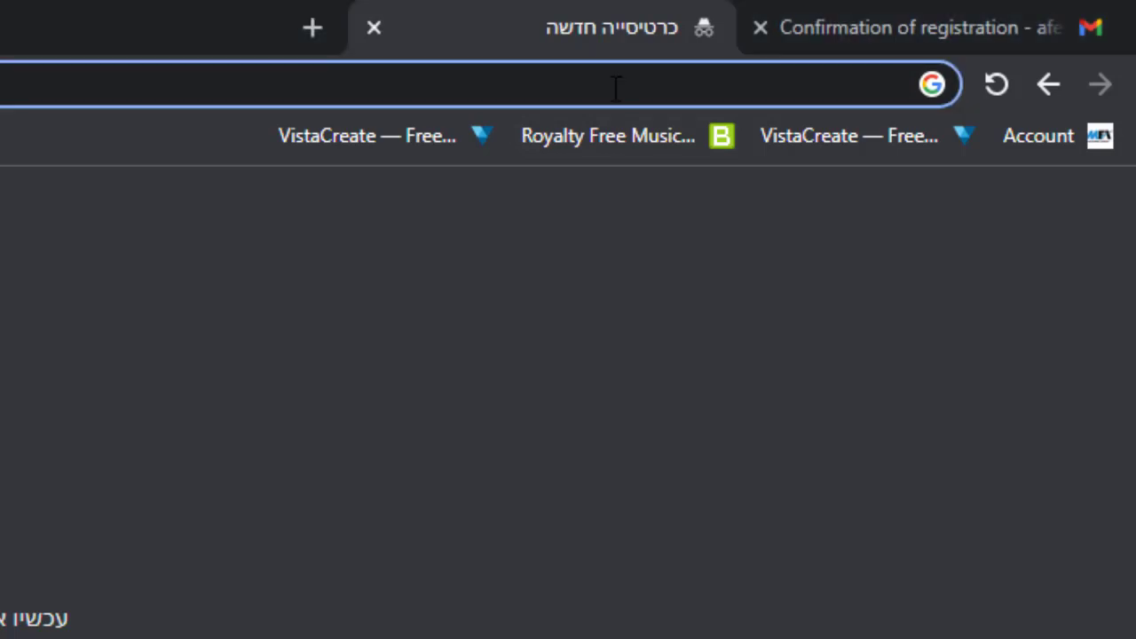
pyautogui.write('S')
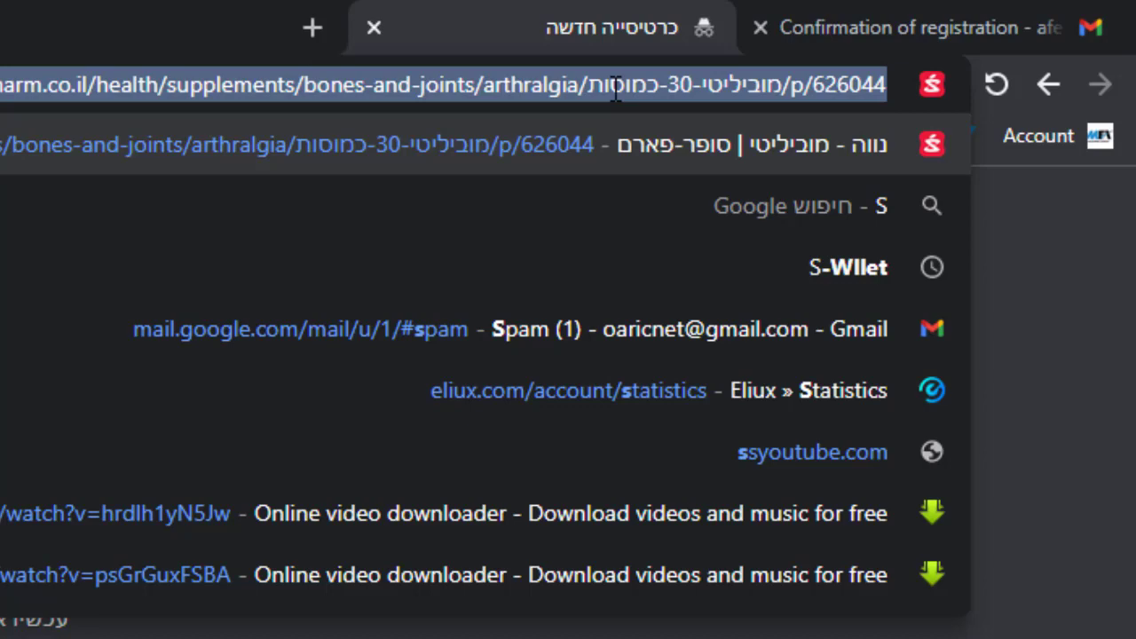
pyautogui.write('-')
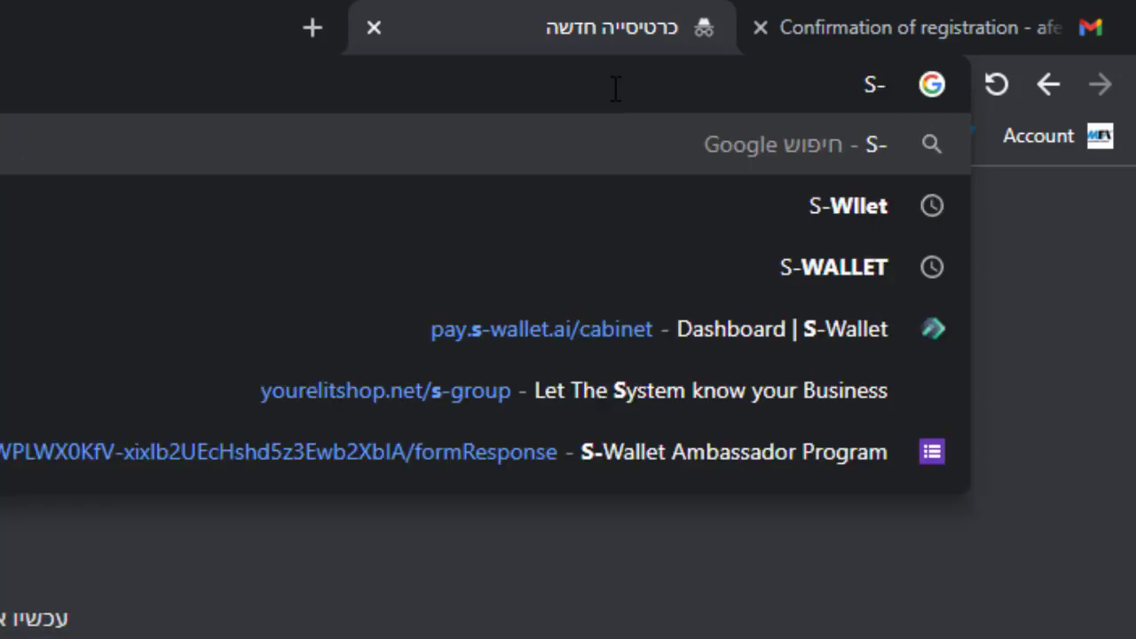
pyautogui.write('Wallet')
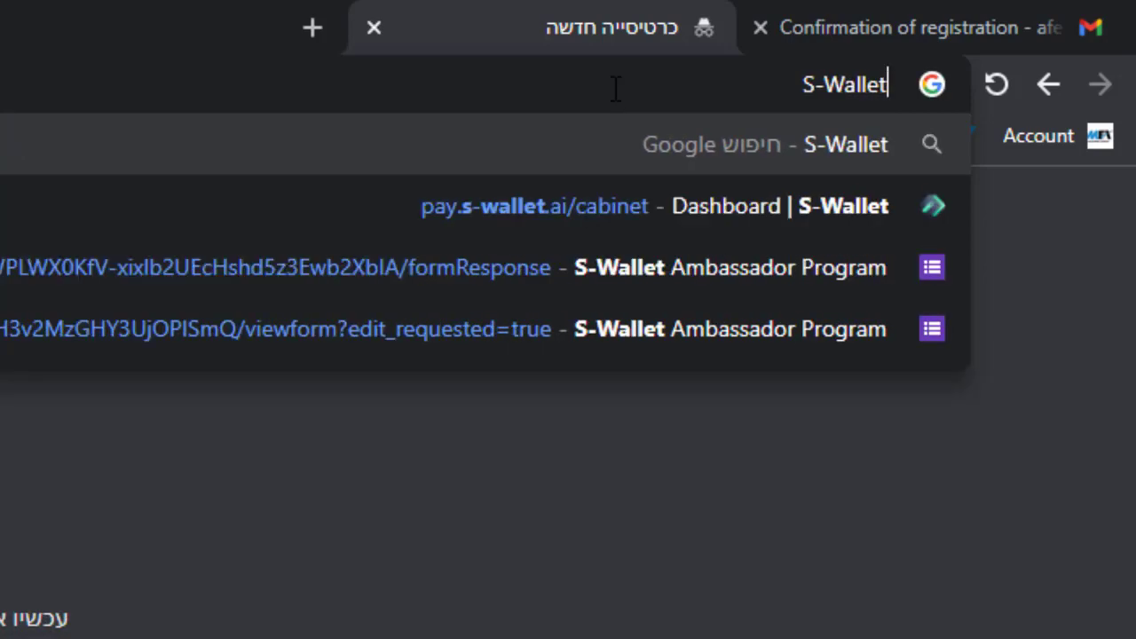
pyautogui.press('Return')
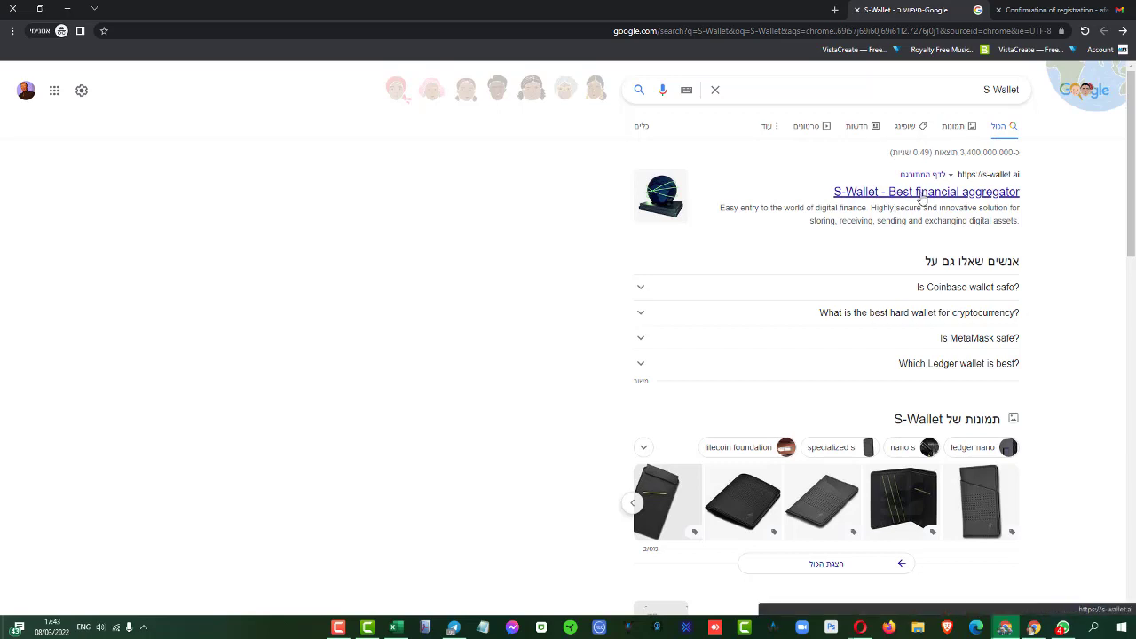
pyautogui.click(922, 194)
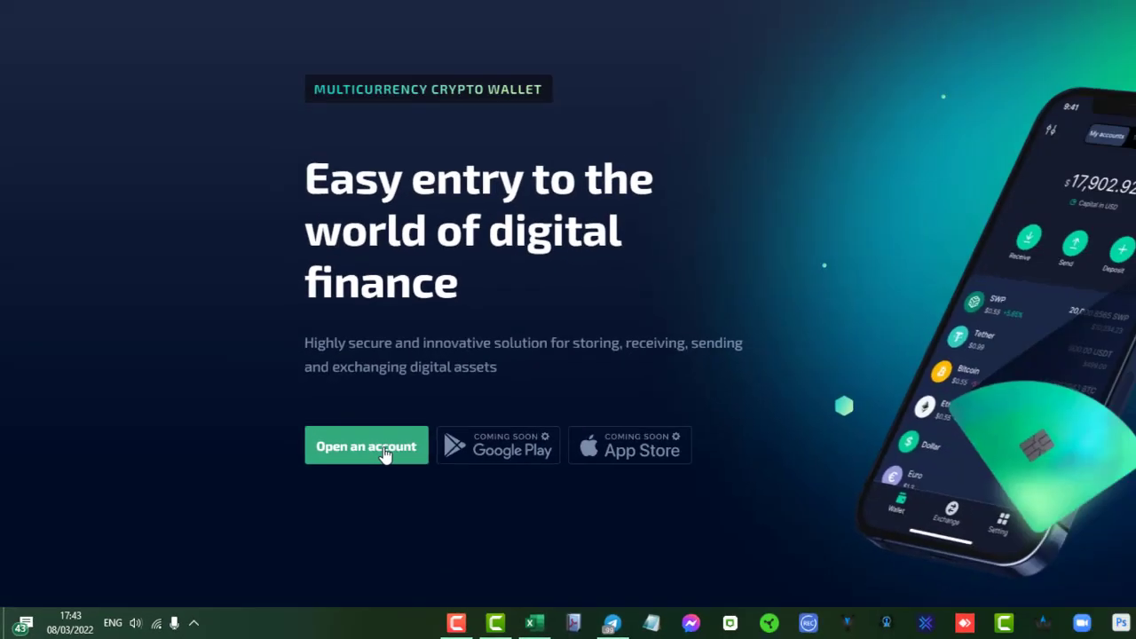
# Step: Open the account registration form and enter the user's first name and surname
pyautogui.click(600, 352)
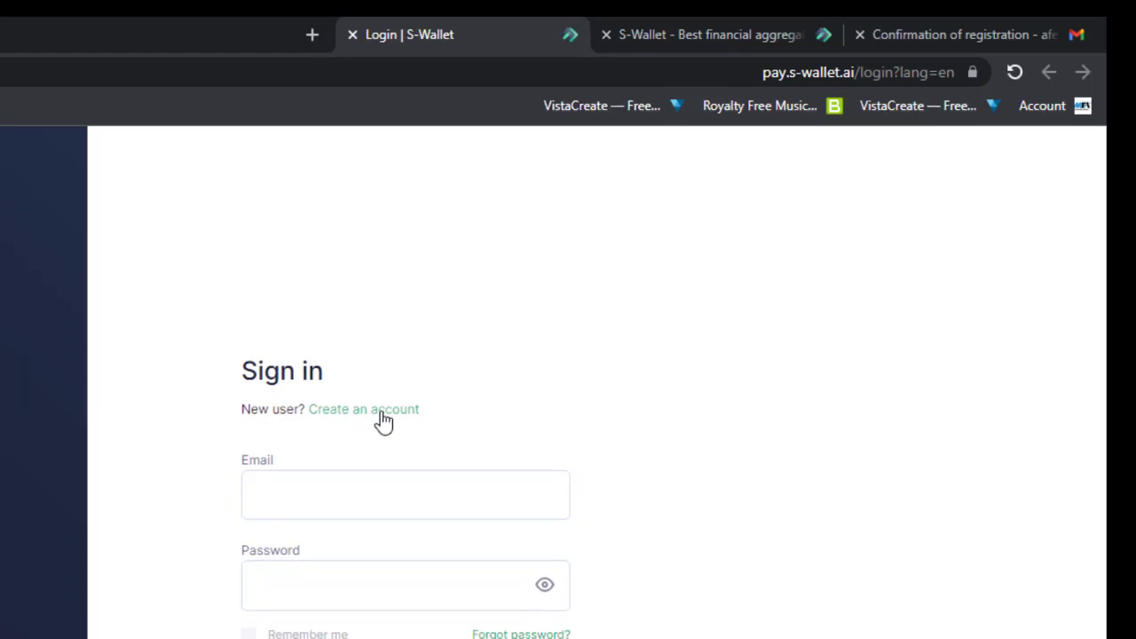
pyautogui.click(380, 413)
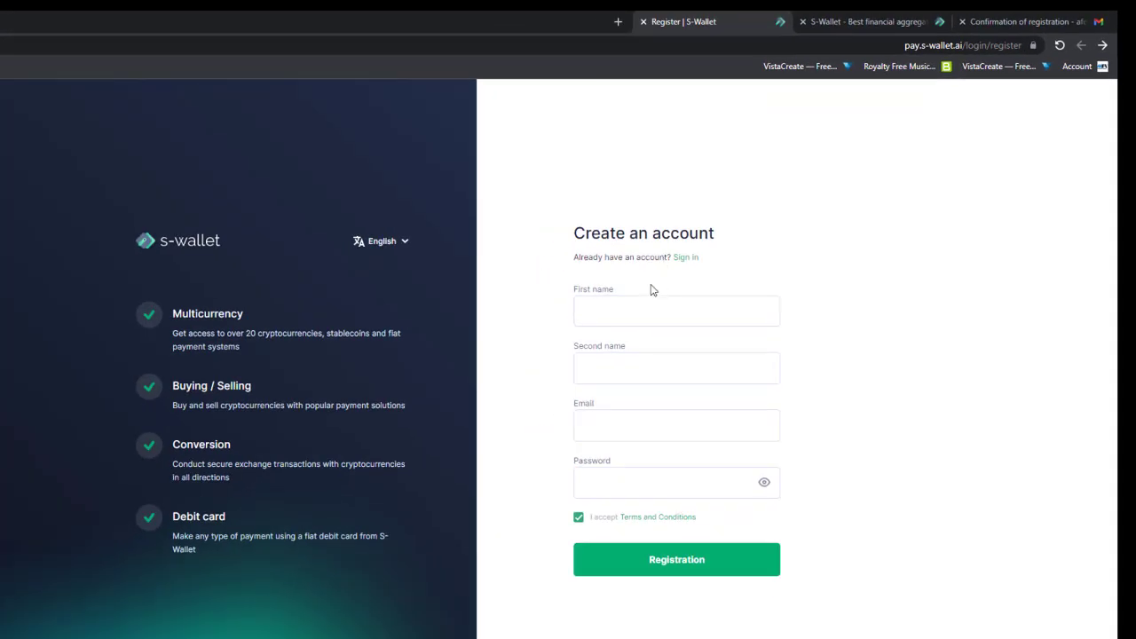
pyautogui.click(609, 320)
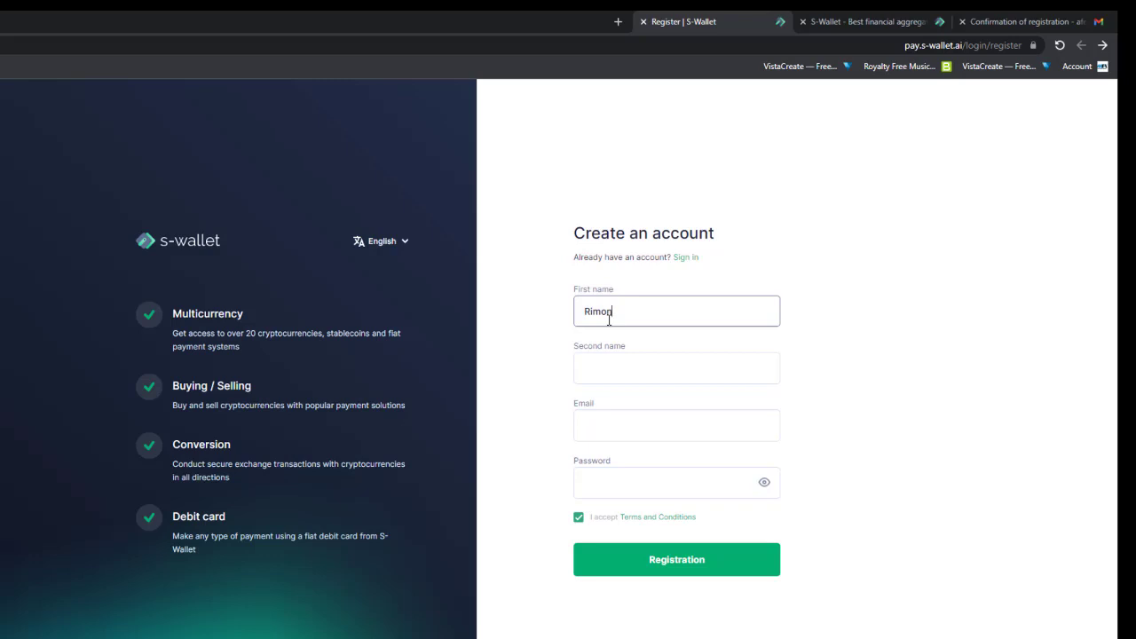
pyautogui.press('Tab')
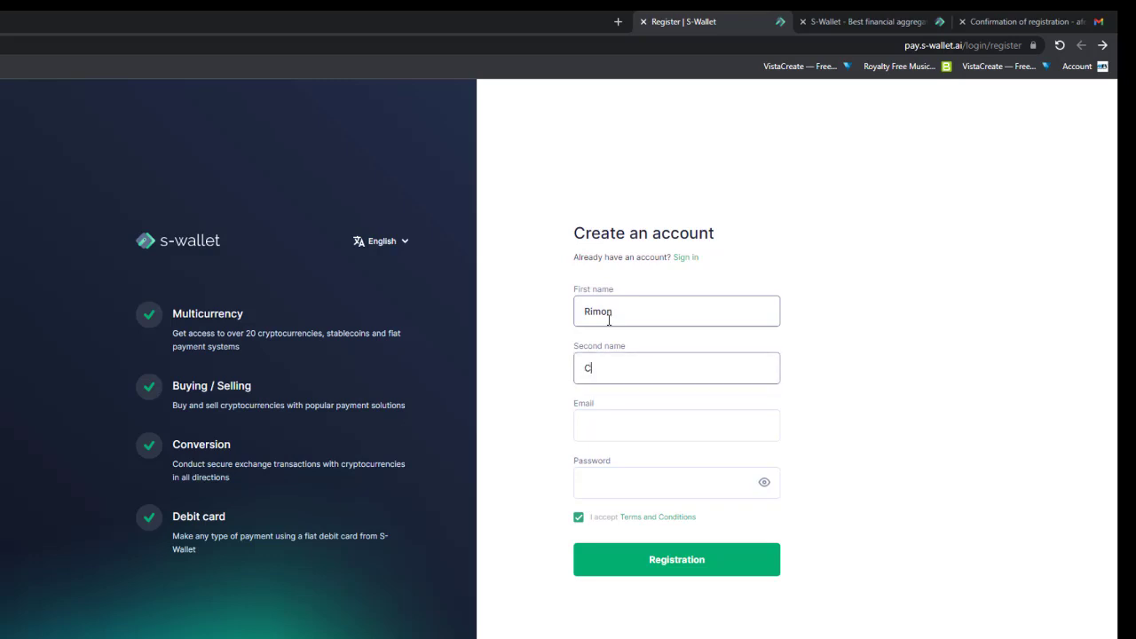
# Step: Enter the email address and password, check the password, and submit the registration
pyautogui.press('Tab')
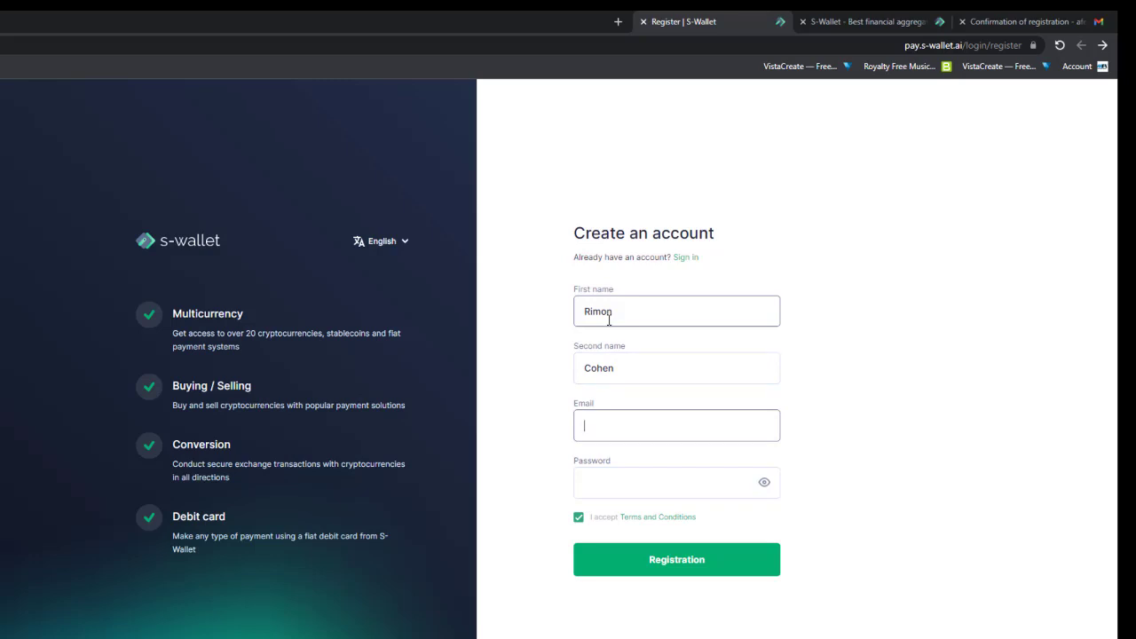
pyautogui.press('Tab')
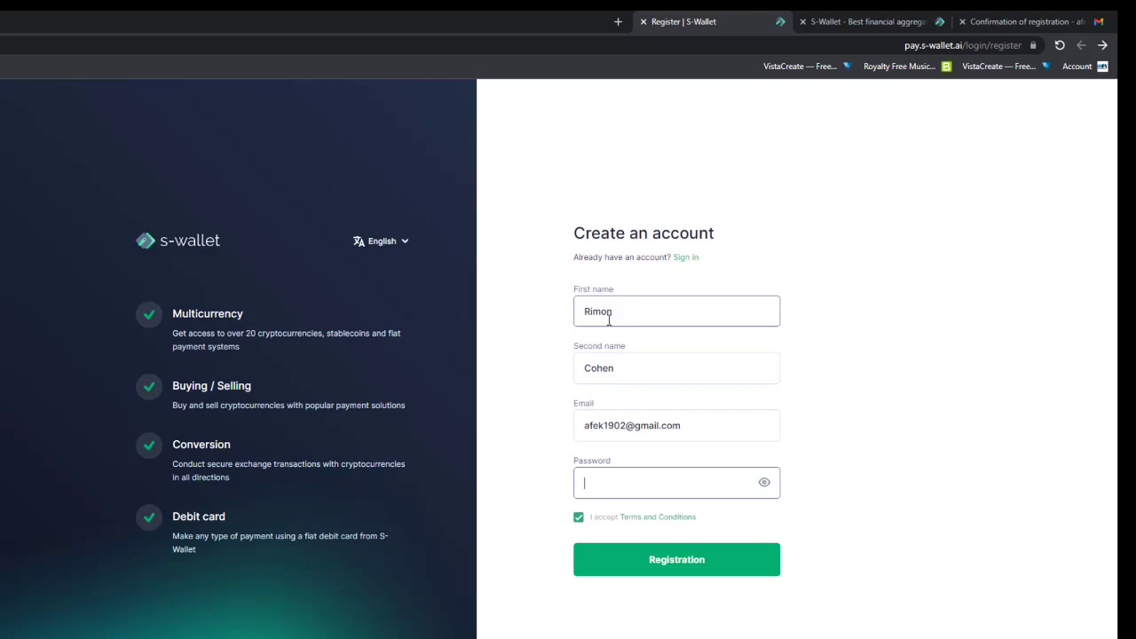
pyautogui.write('••••••••••')
pyautogui.click(765, 484)
pyautogui.click(765, 483)
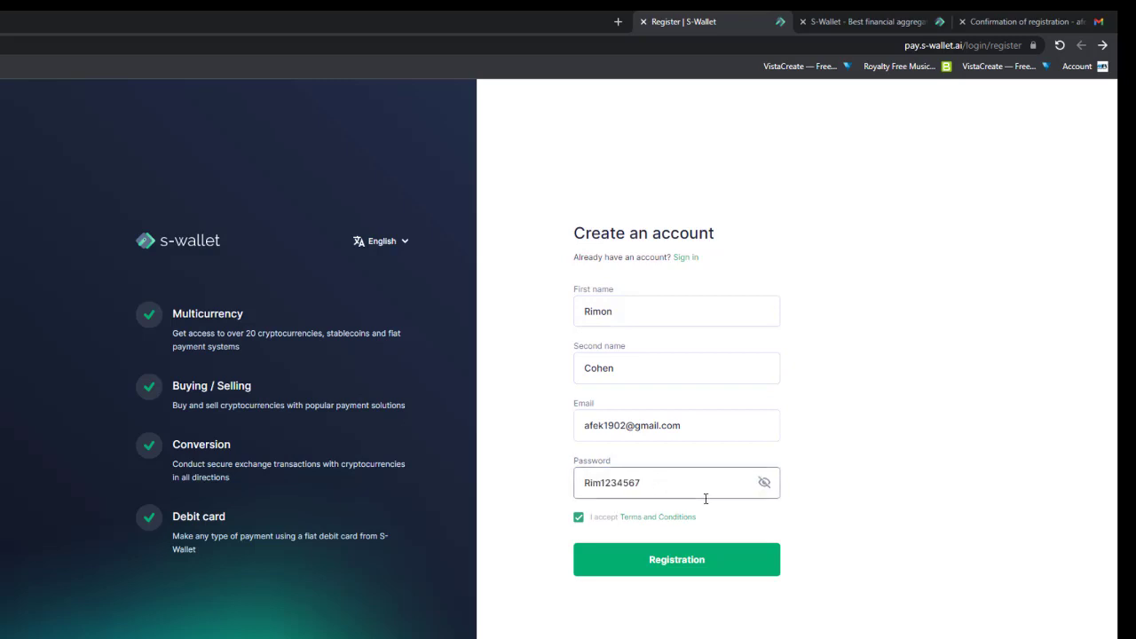
pyautogui.click(765, 485)
pyautogui.click(679, 559)
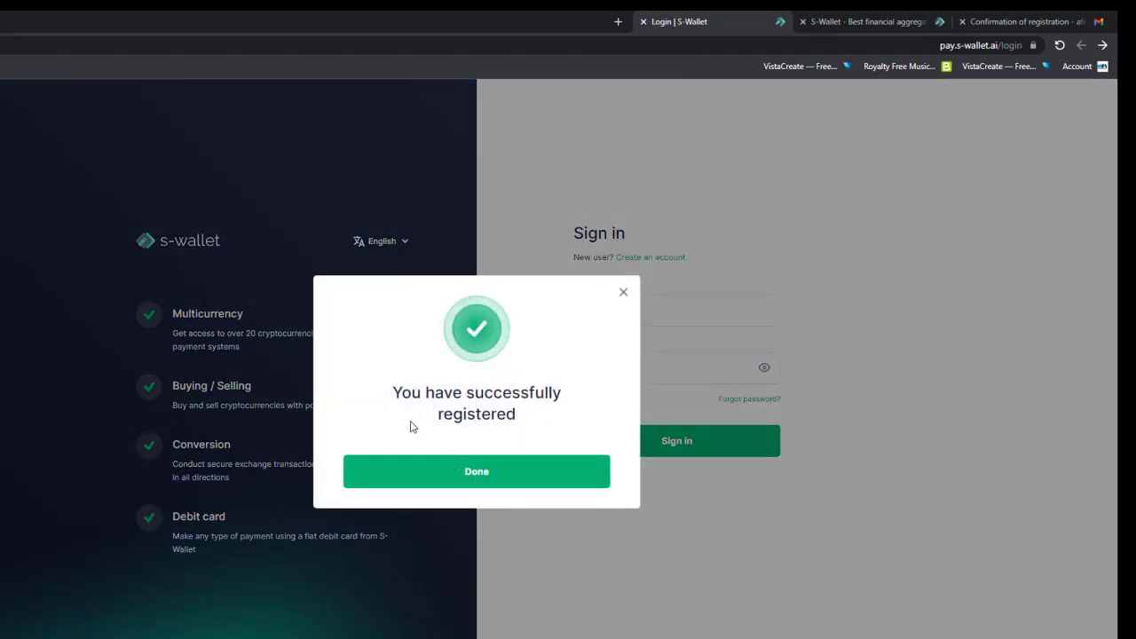
# Step: Dismiss the success message and sign in with the registered email and password
pyautogui.click(474, 472)
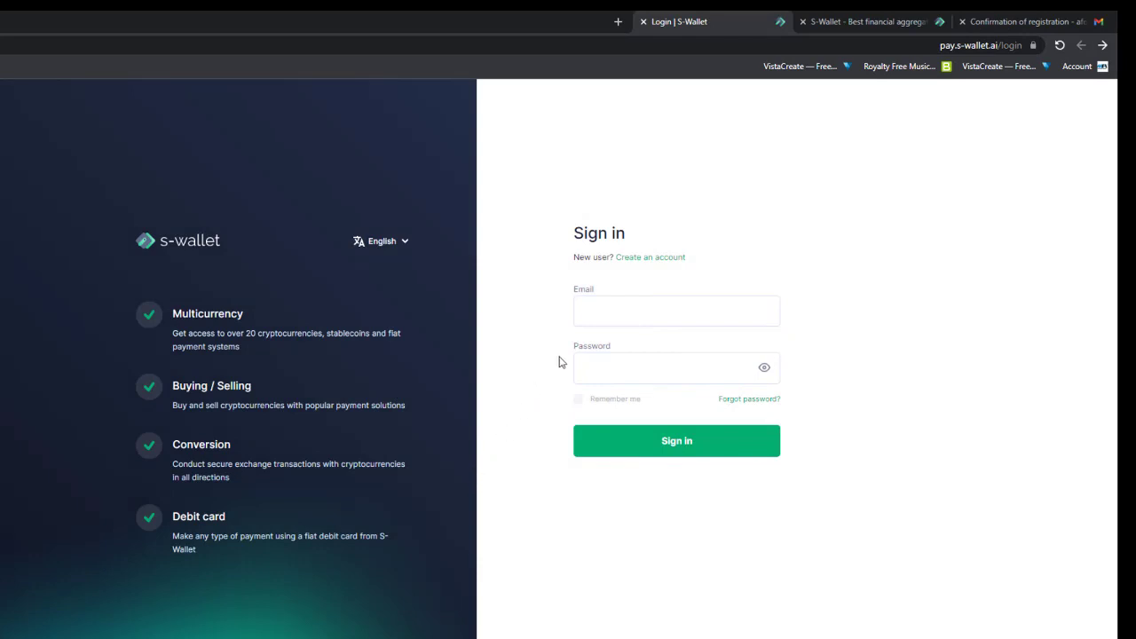
pyautogui.click(631, 310)
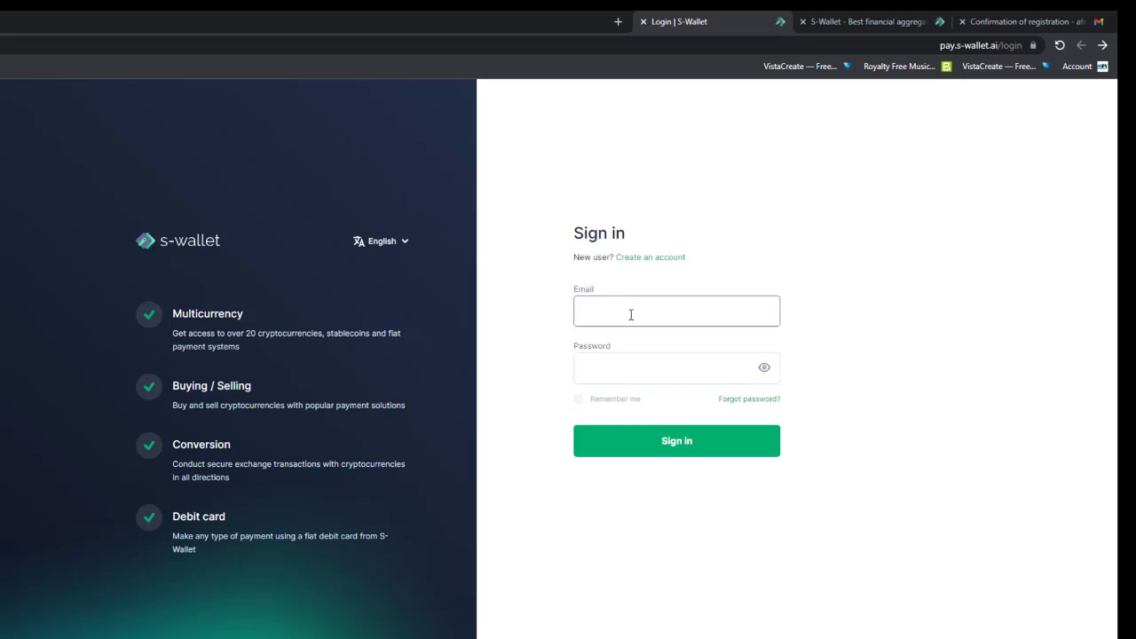
pyautogui.press('Tab')
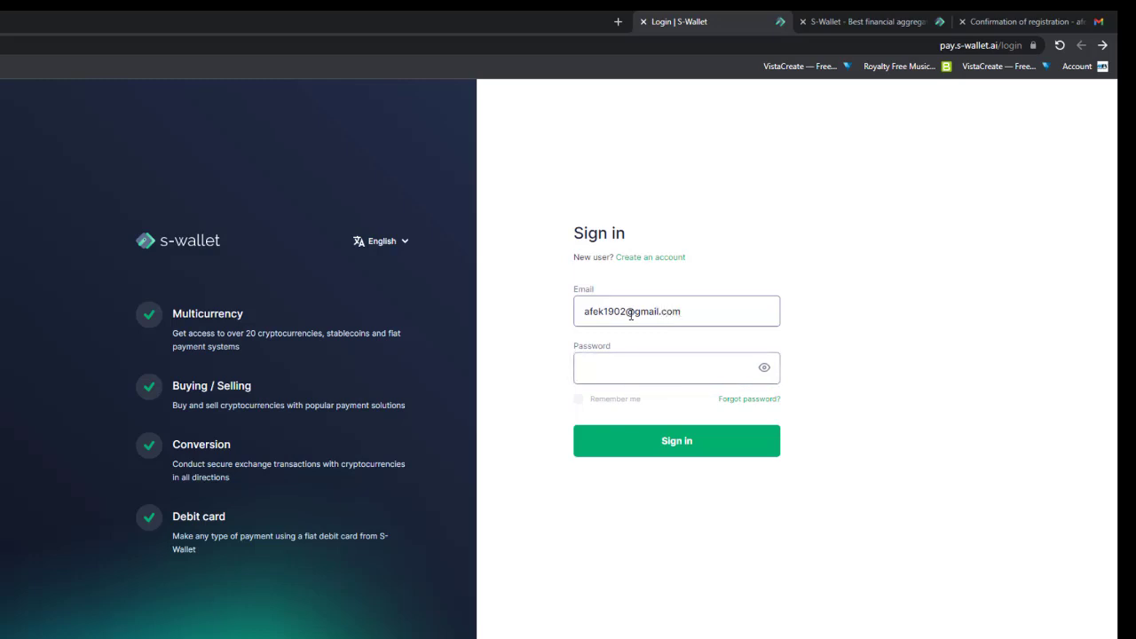
pyautogui.write('••••••••••')
pyautogui.click(665, 447)
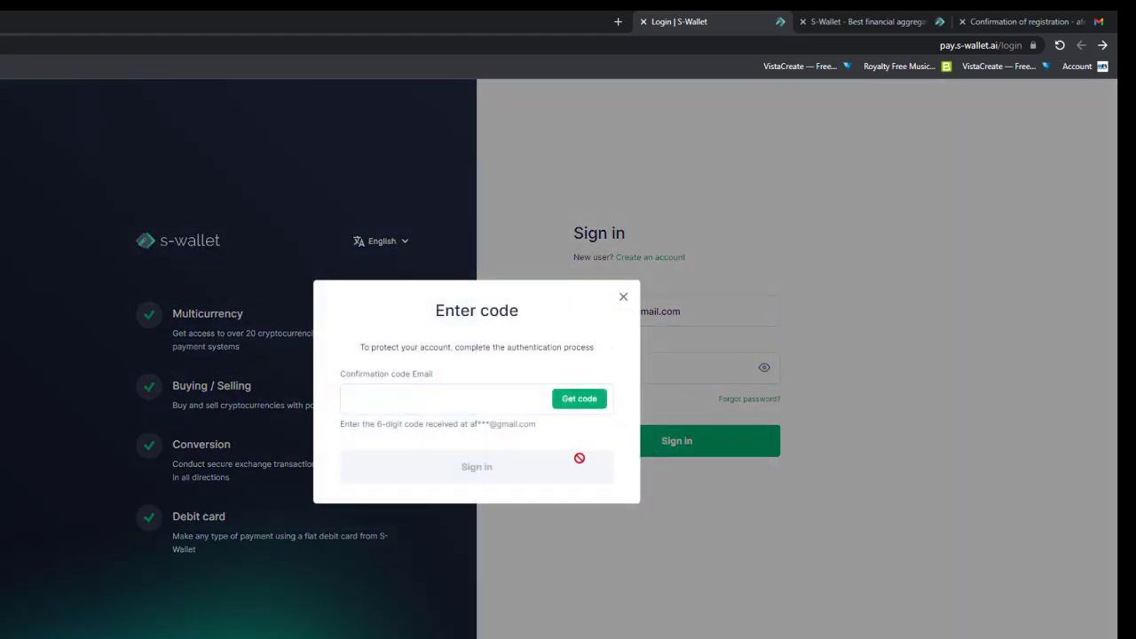
# Step: In the Enter code dialog, request a confirmation code sent by email
pyautogui.click(468, 398)
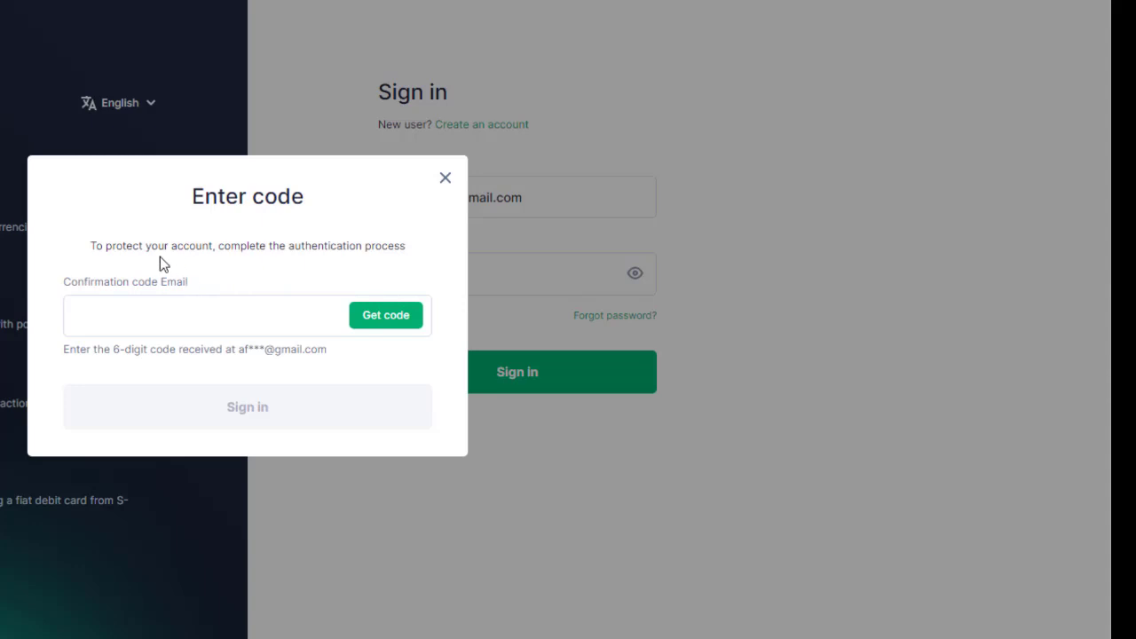
pyautogui.click(198, 315)
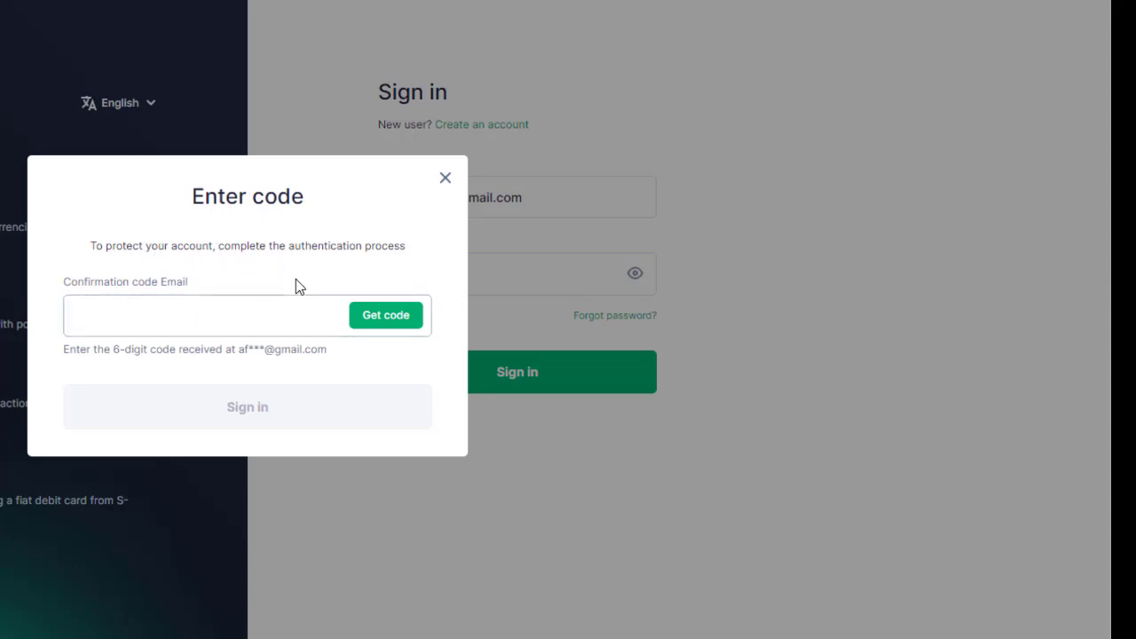
pyautogui.click(390, 321)
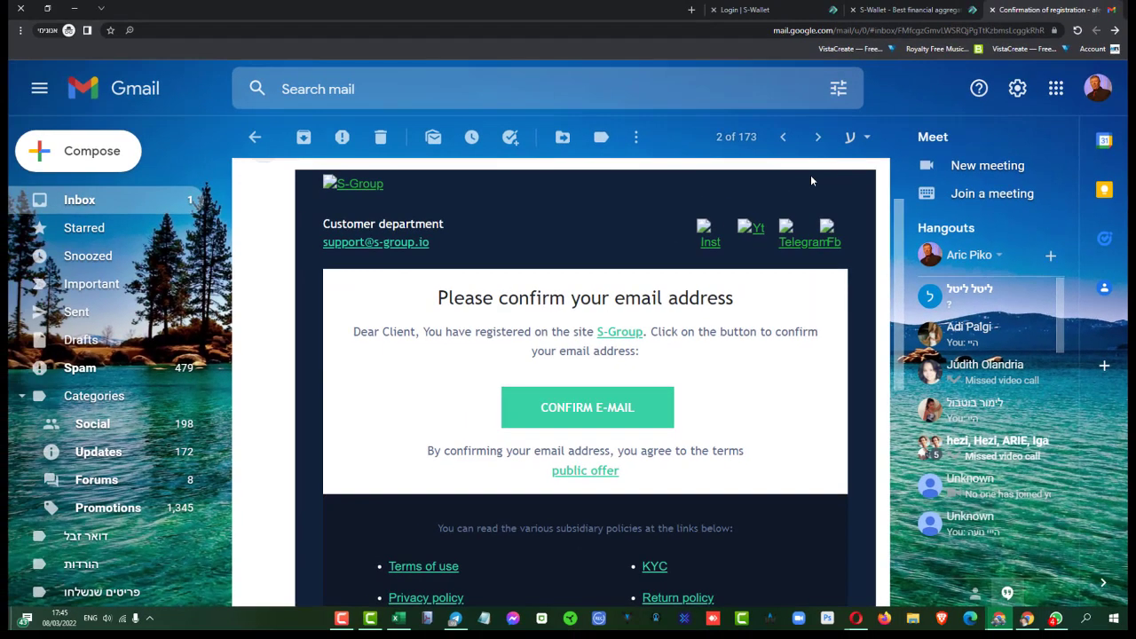
# Step: Return to the Gmail inbox, check the Primary and Updates categories, and reload Gmail
pyautogui.click(255, 138)
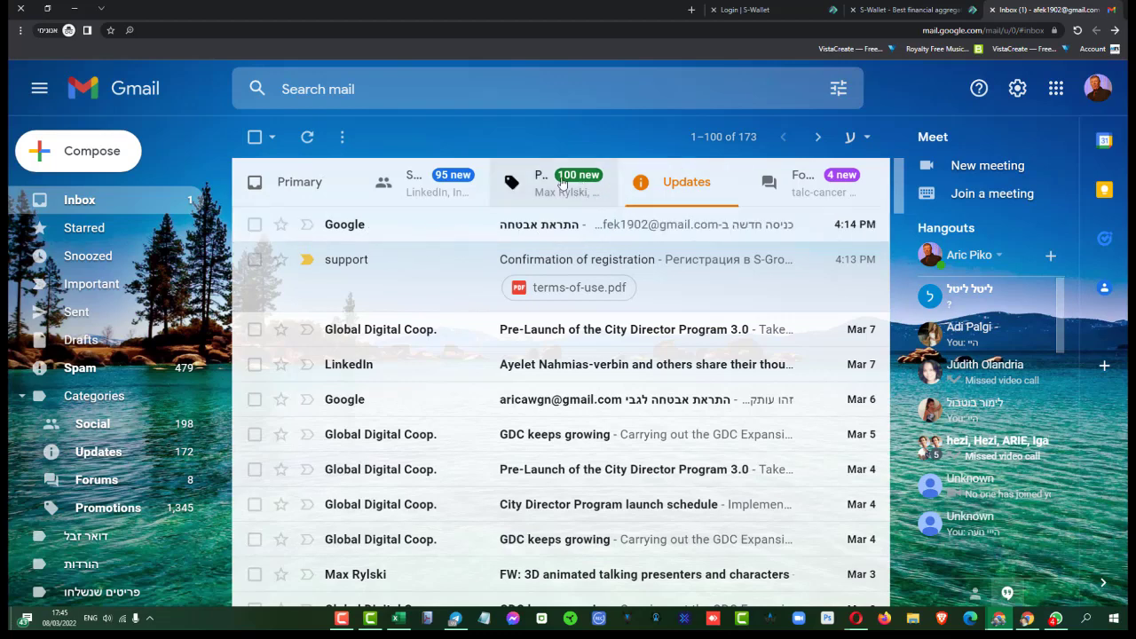
pyautogui.click(291, 184)
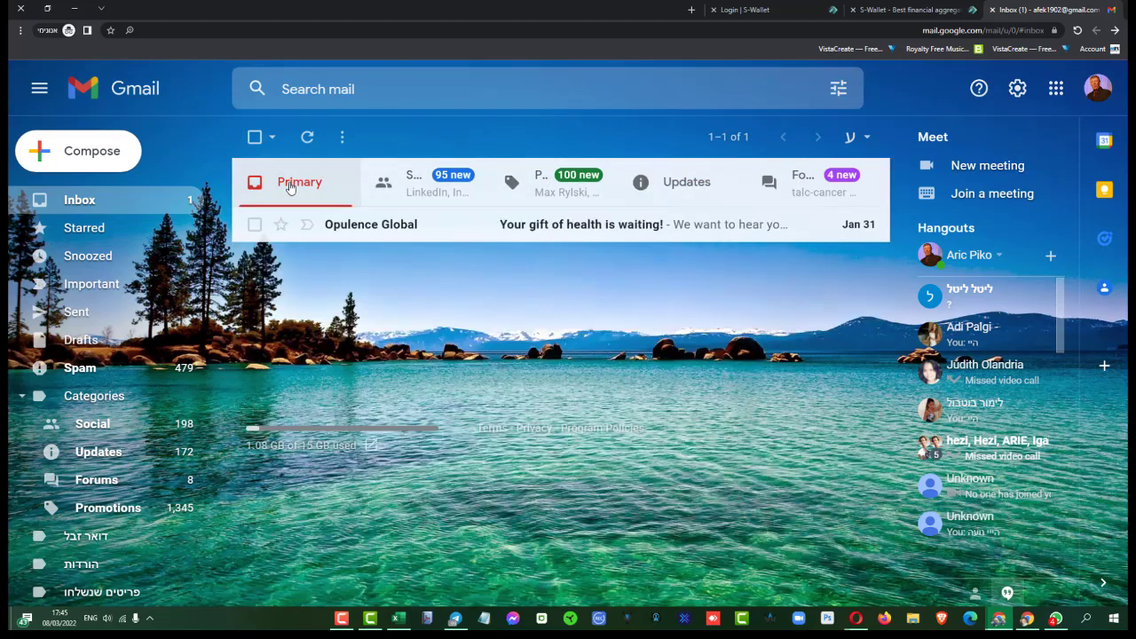
pyautogui.click(686, 200)
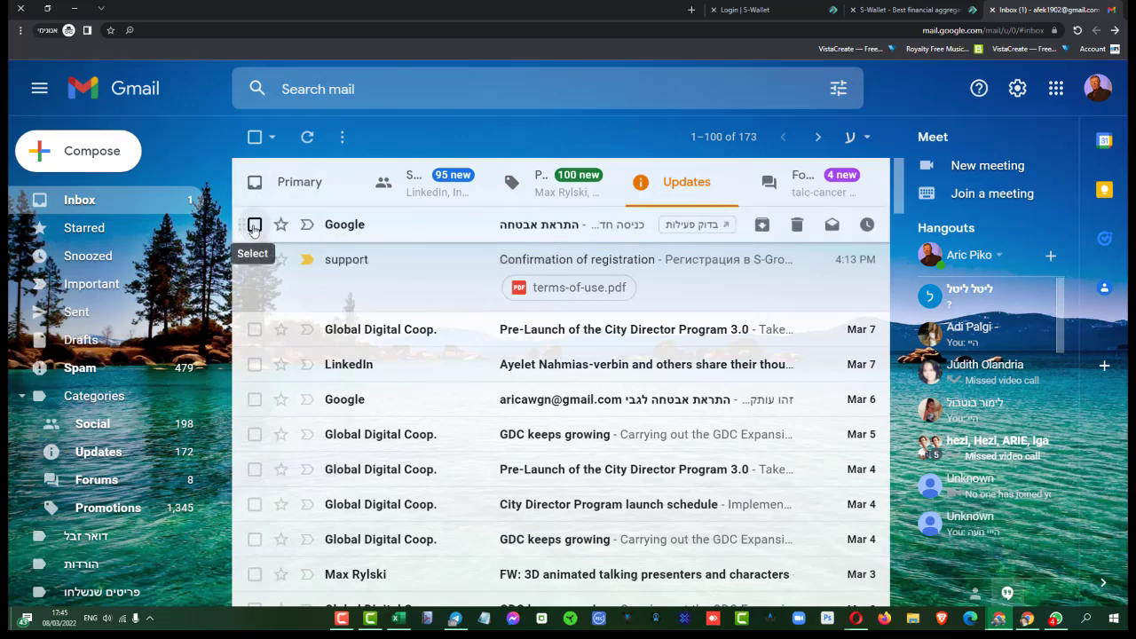
pyautogui.click(255, 138)
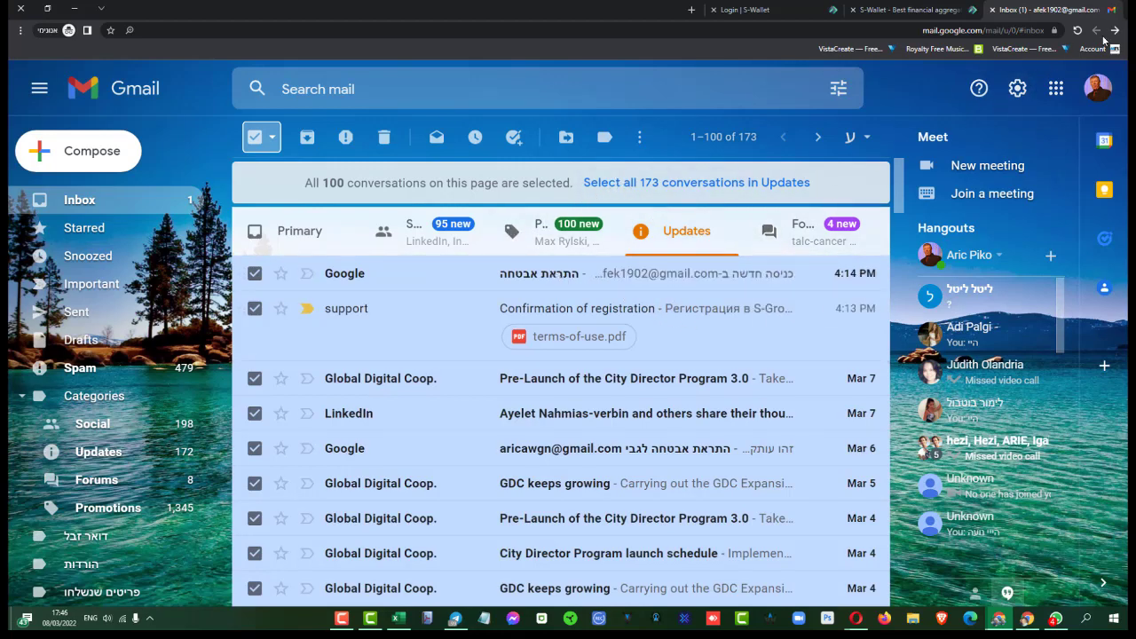
pyautogui.click(1077, 30)
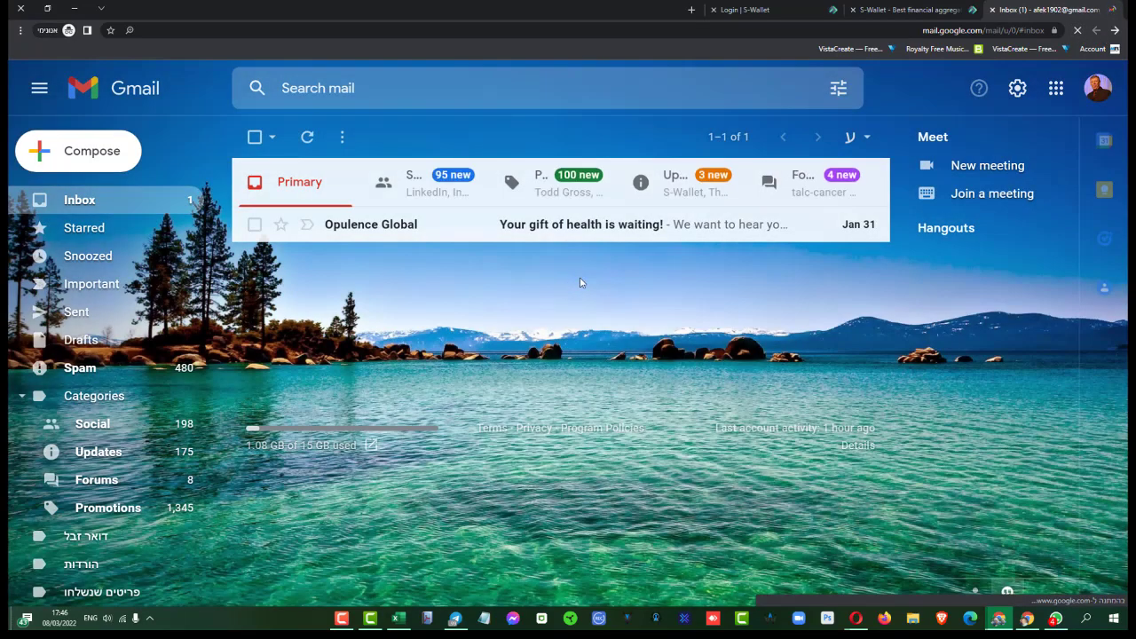
# Step: Under Updates, open the S-Wallet 'Confirm authorization' email to show the code
pyautogui.click(700, 179)
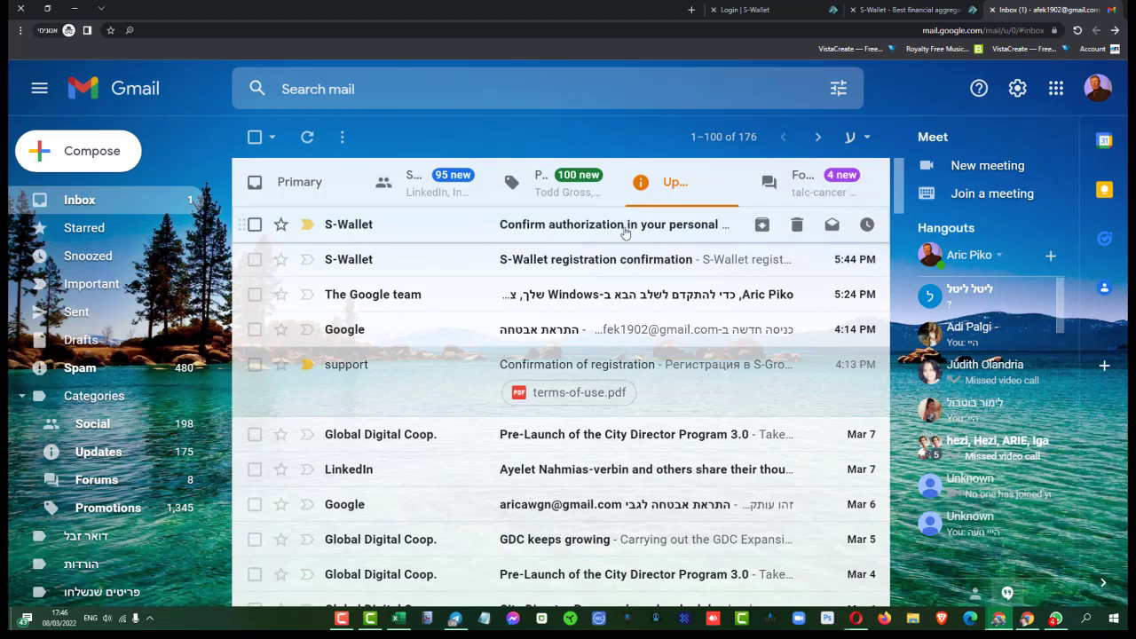
pyautogui.click(592, 259)
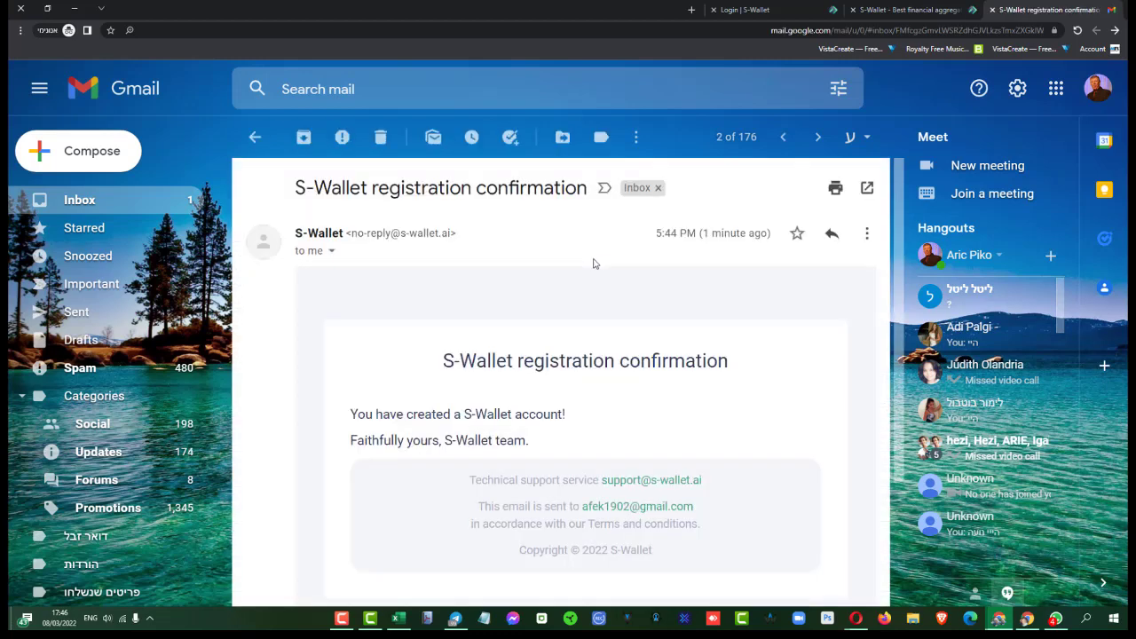
pyautogui.scroll(-1, 414, 382)
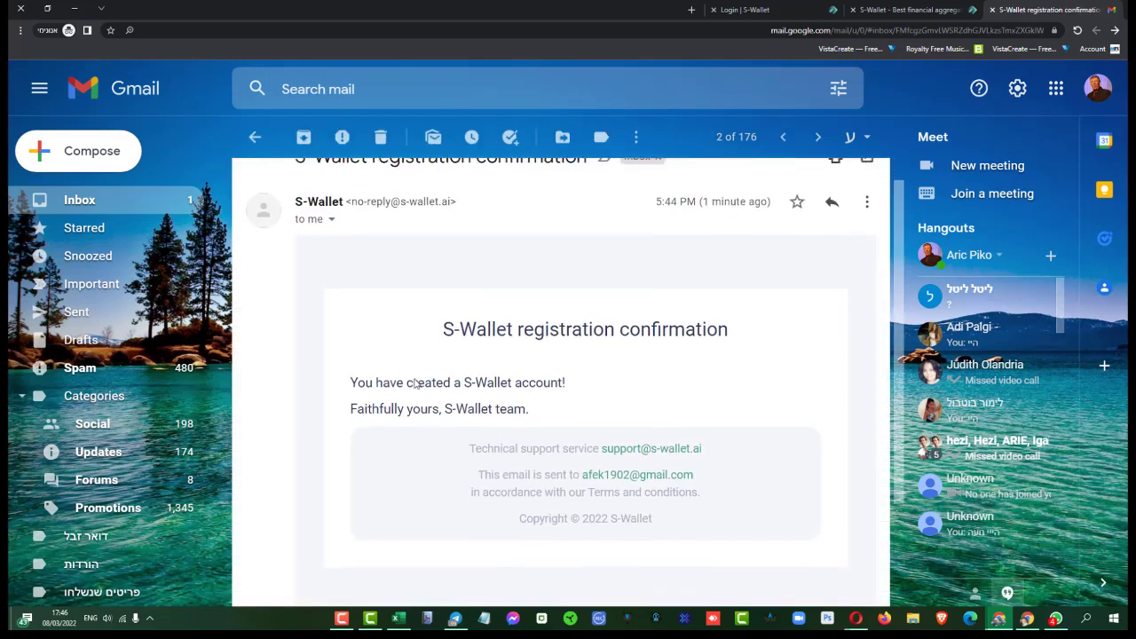
pyautogui.scroll(-1, 414, 383)
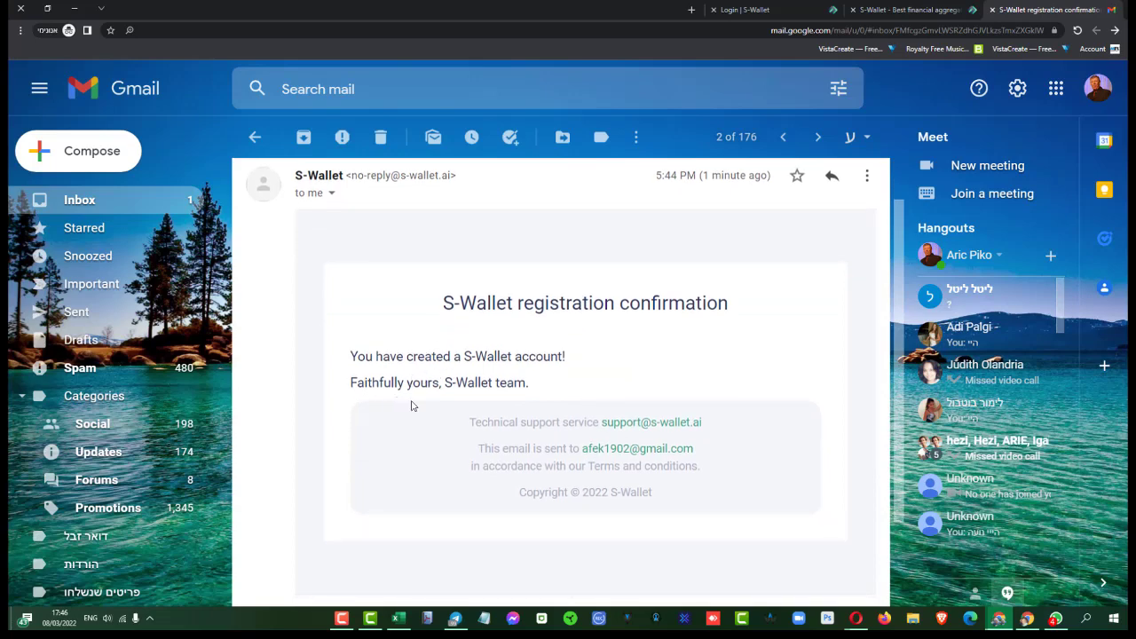
pyautogui.scroll(2, 511, 407)
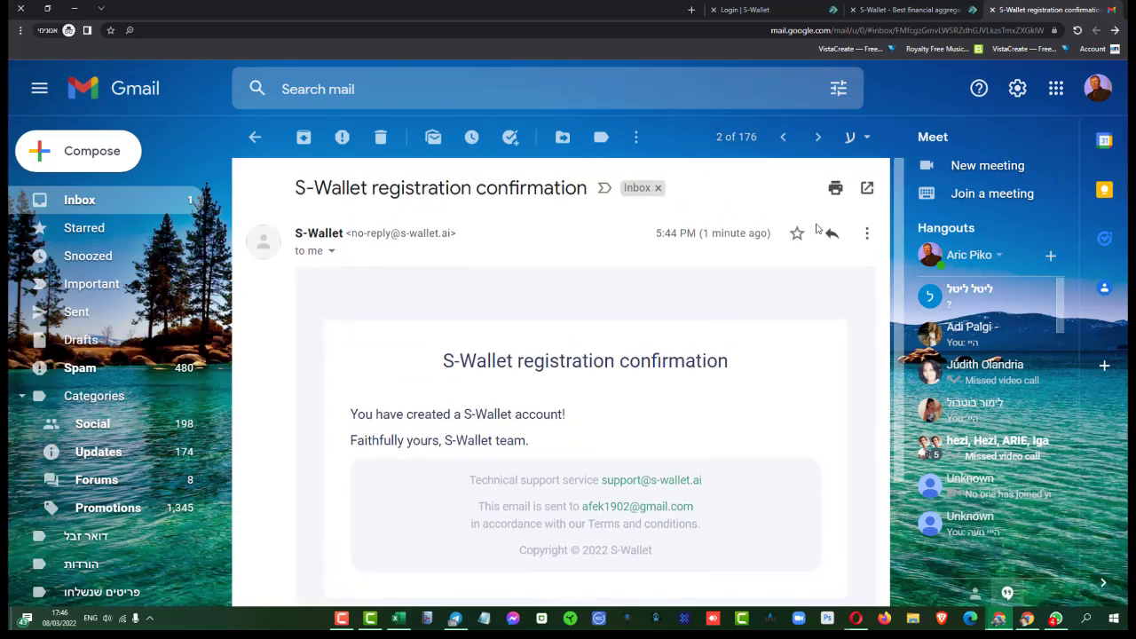
pyautogui.click(255, 136)
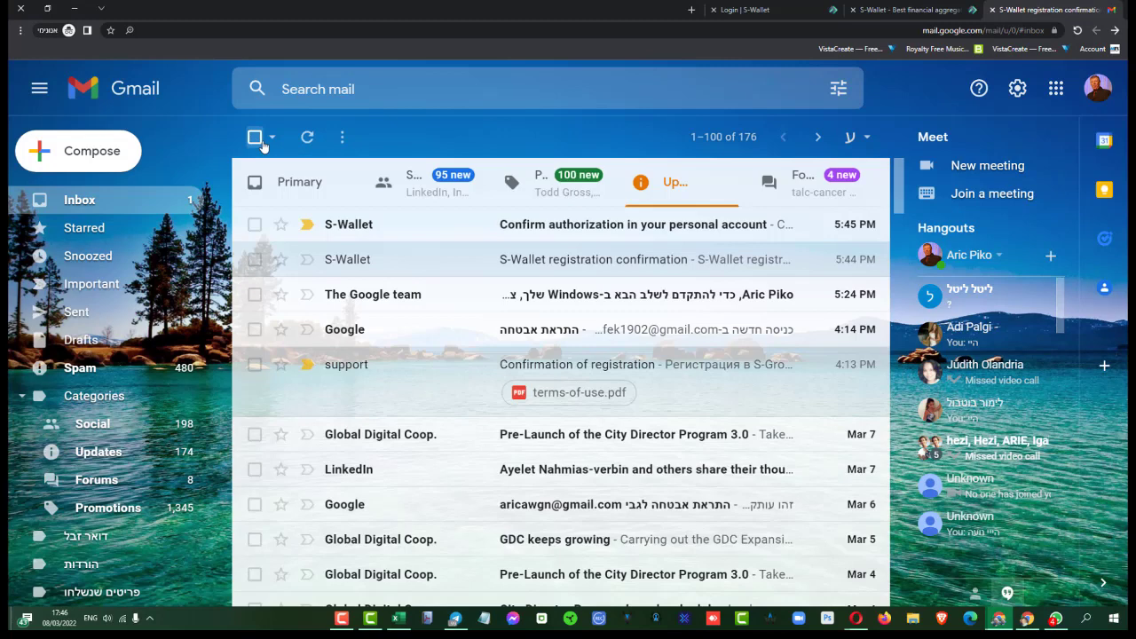
pyautogui.click(556, 228)
pyautogui.scroll(-2, 473, 328)
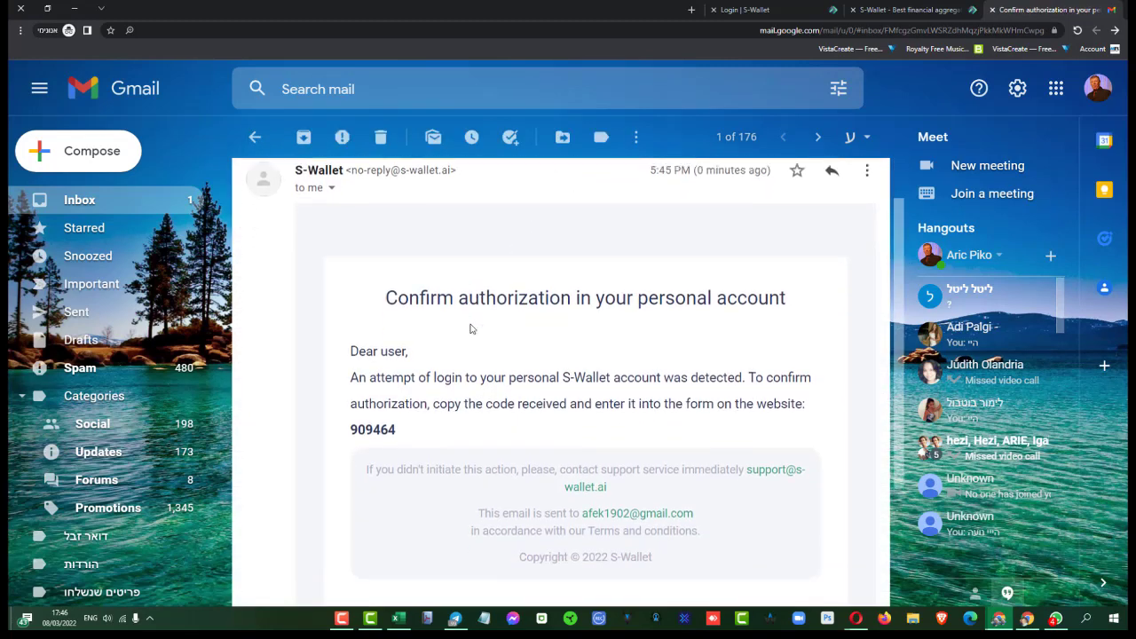
# Step: Copy the six-digit confirmation code from the email
pyautogui.doubleClick(376, 415)
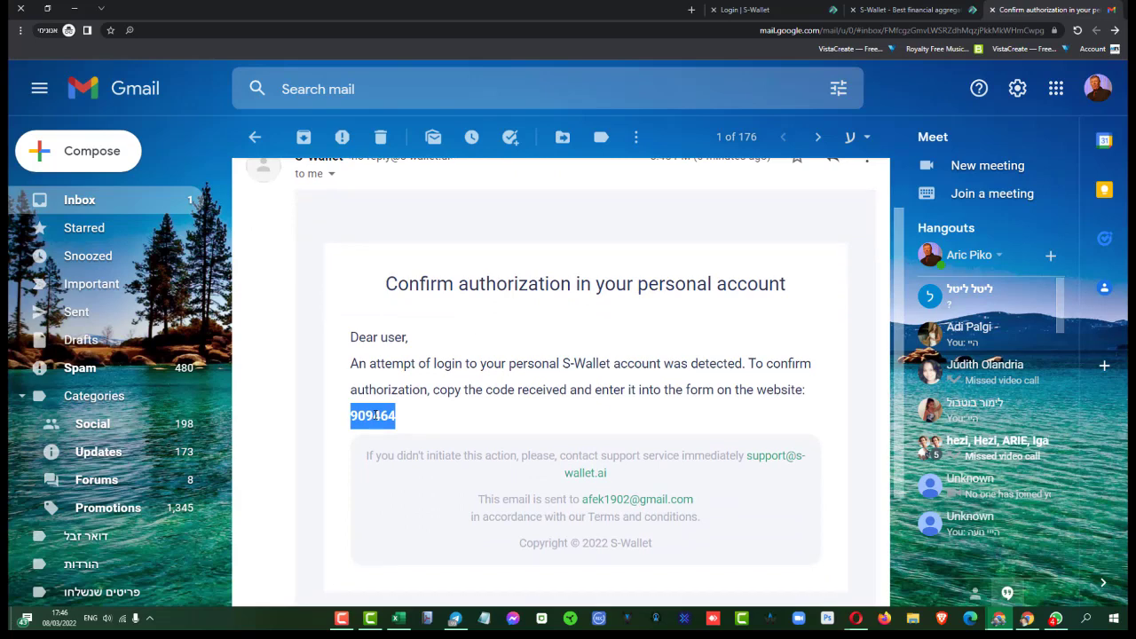
pyautogui.rightClick(376, 415)
pyautogui.click(355, 424)
# Step: Paste the code into the S-Wallet Enter code field and sign in
pyautogui.hotkey('ctrl', 'shift', 'Tab')
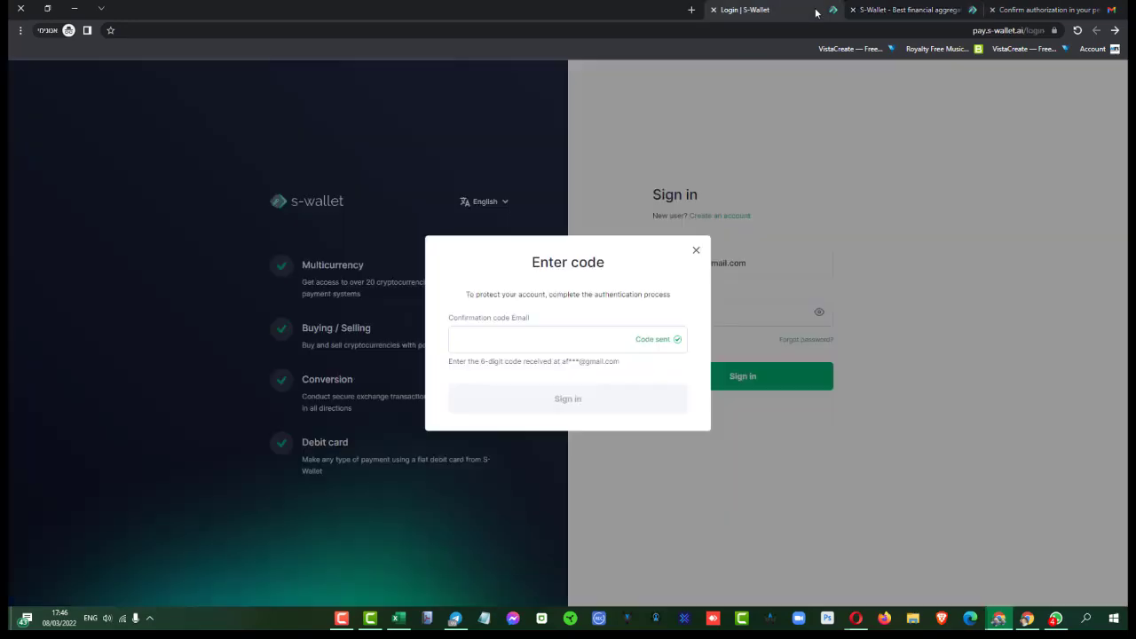
pyautogui.hotkey('ctrl', 'shift', 'Tab')
pyautogui.click(504, 340)
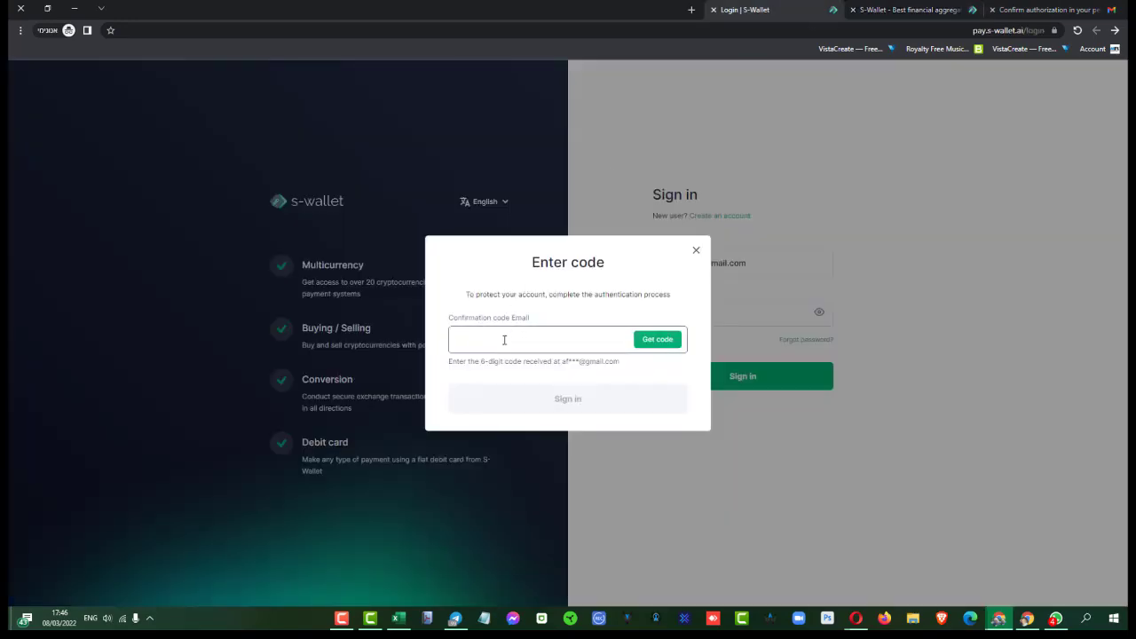
pyautogui.rightClick(504, 340)
pyautogui.click(479, 425)
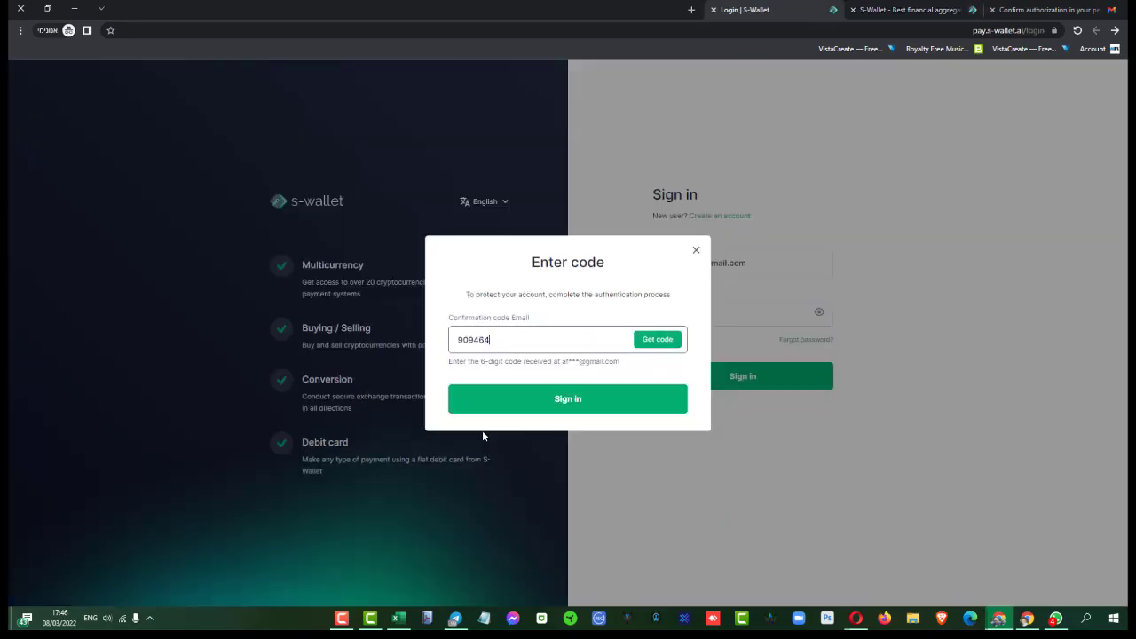
pyautogui.click(564, 401)
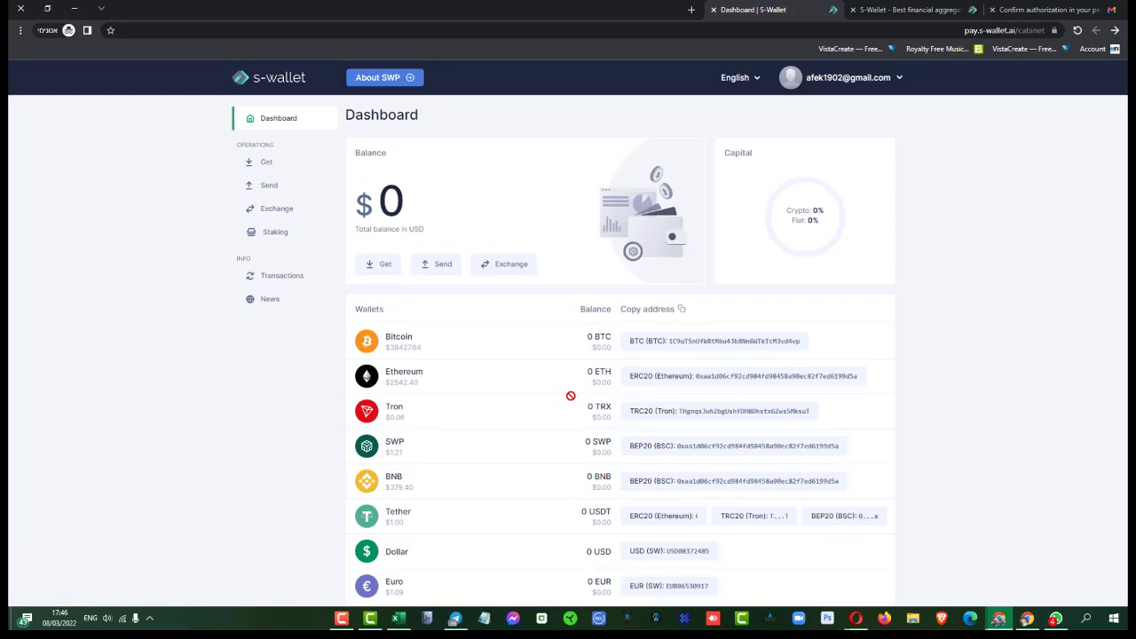